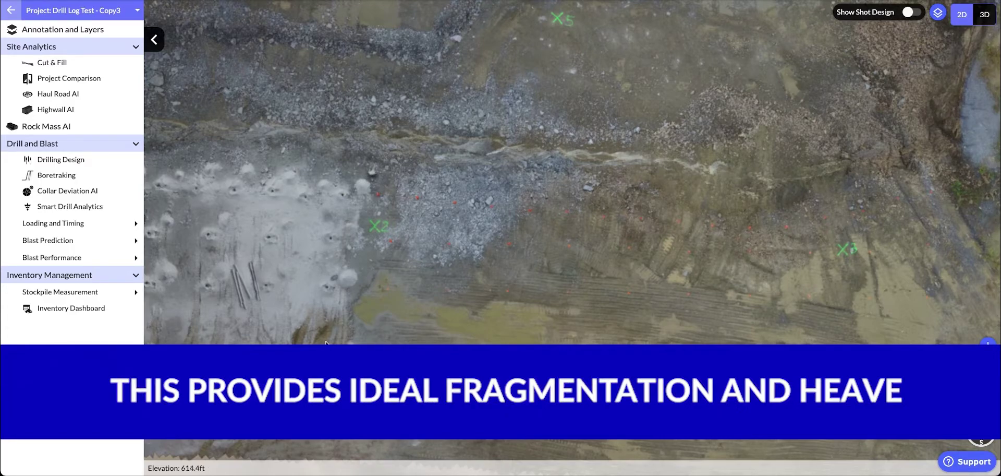
In Smart Drill Analytics, choose the drill plan XML file for upload.
{"action": "left_click", "coordinate": [67, 207]}
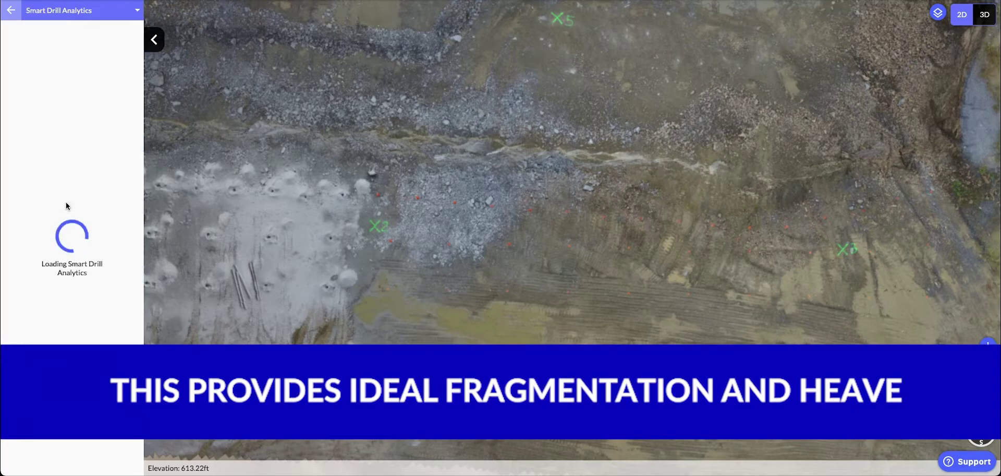
{"action": "left_click", "coordinate": [87, 29]}
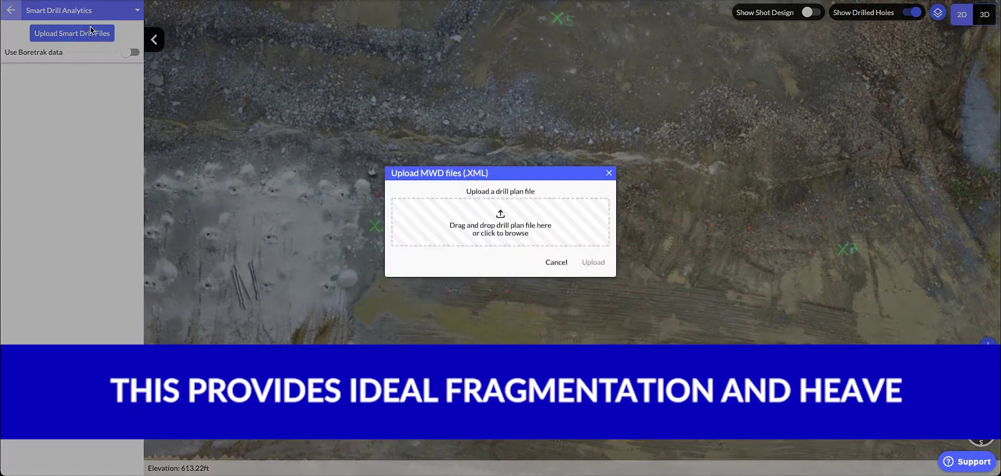
{"action": "left_click", "coordinate": [525, 237]}
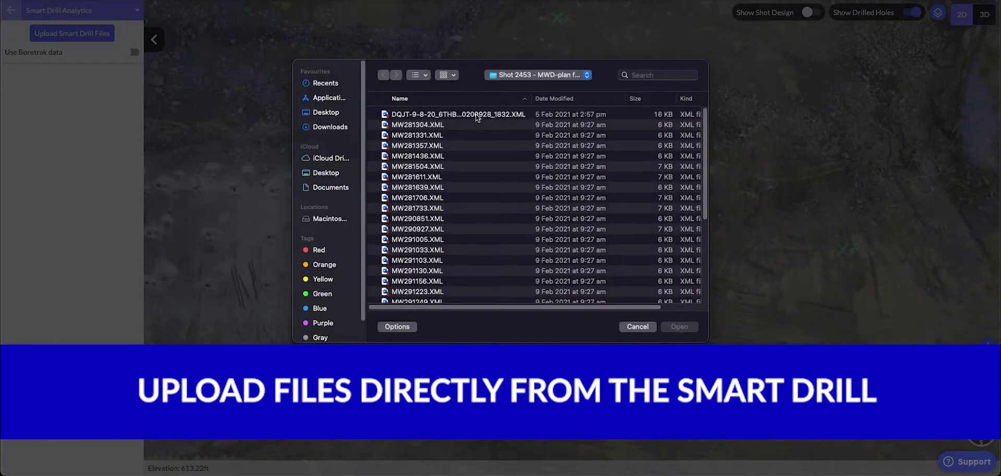
{"action": "left_click", "coordinate": [475, 115]}
{"action": "left_click", "coordinate": [694, 327]}
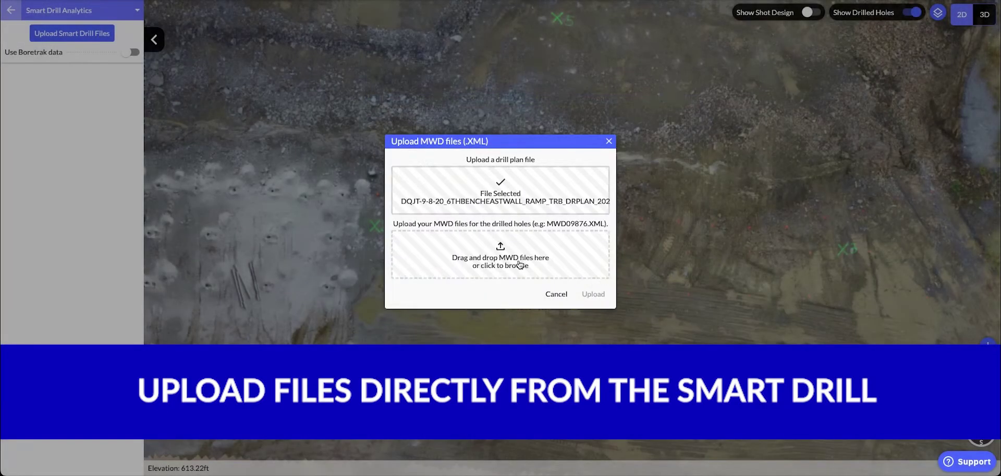
Add the MWD files MW281304.XML through MW300901.XML and upload everything.
{"action": "left_click", "coordinate": [515, 262]}
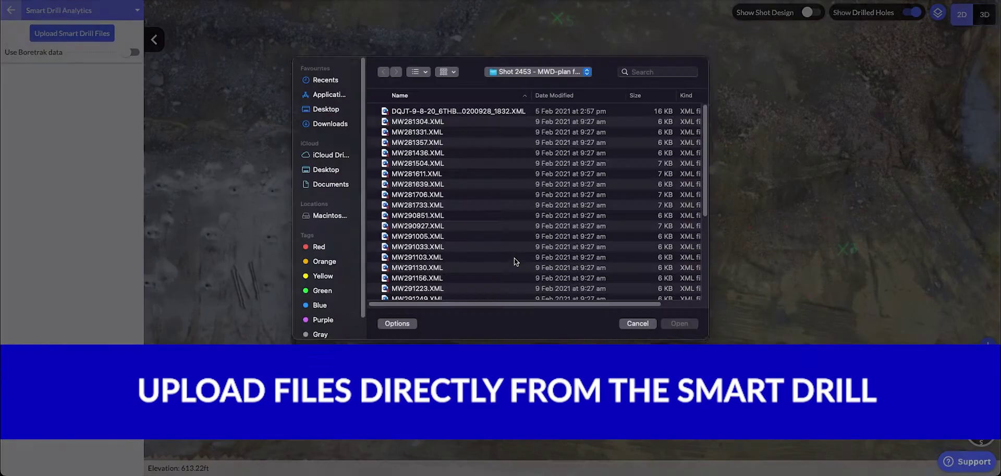
{"action": "left_click", "coordinate": [437, 125]}
{"action": "scroll", "coordinate": [436, 240], "scroll_direction": "down", "scroll_amount": 5}
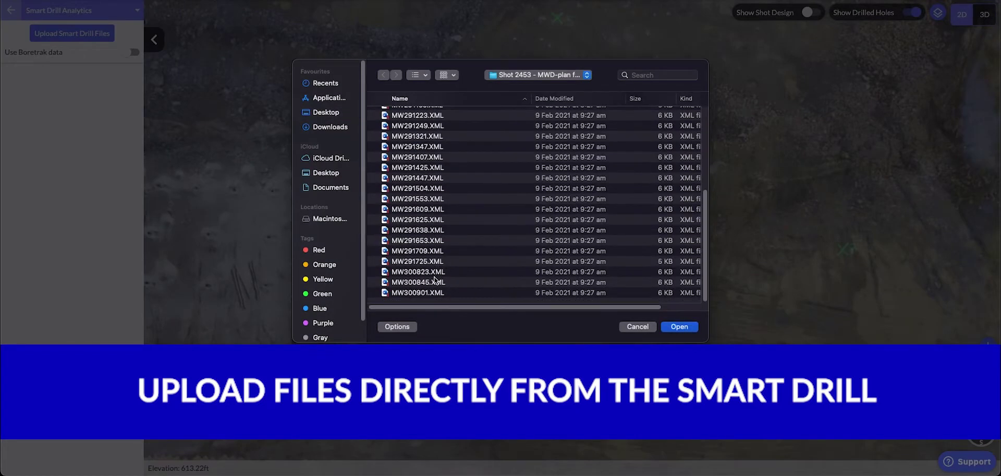
{"action": "left_click", "coordinate": [435, 292], "text": "shift"}
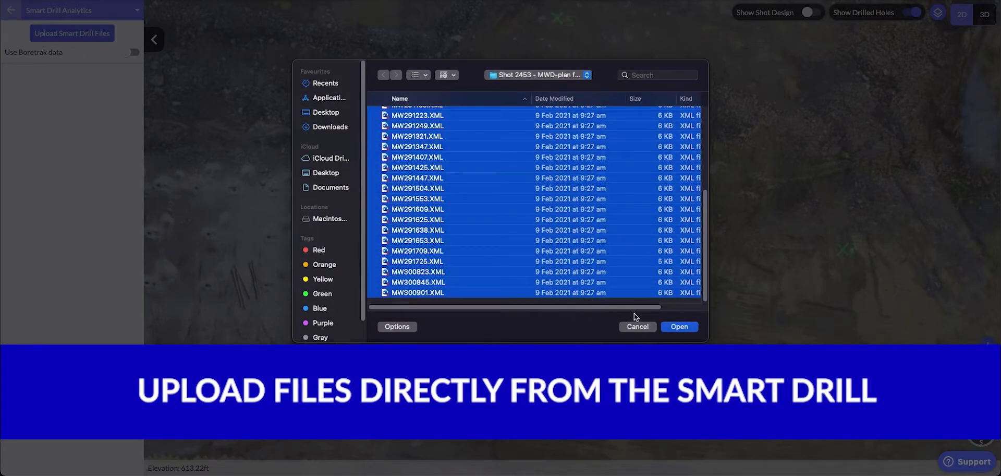
{"action": "left_click", "coordinate": [679, 327]}
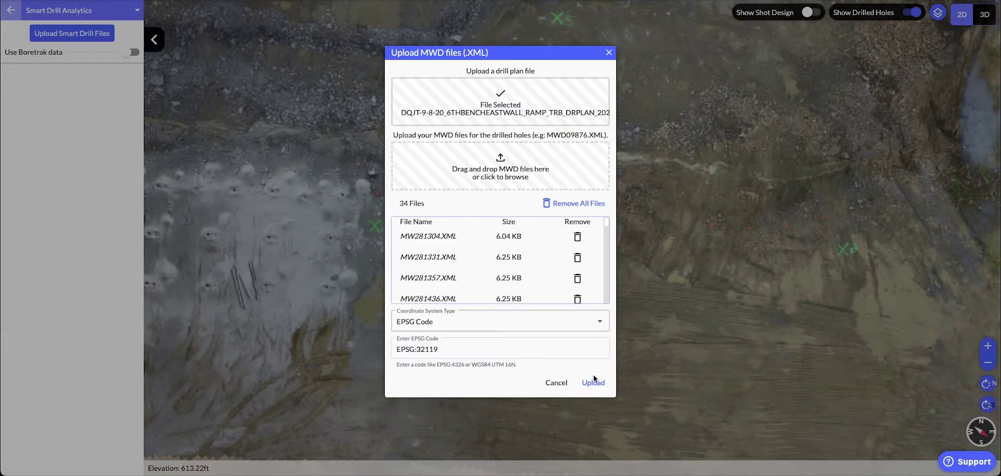
{"action": "left_click", "coordinate": [595, 382]}
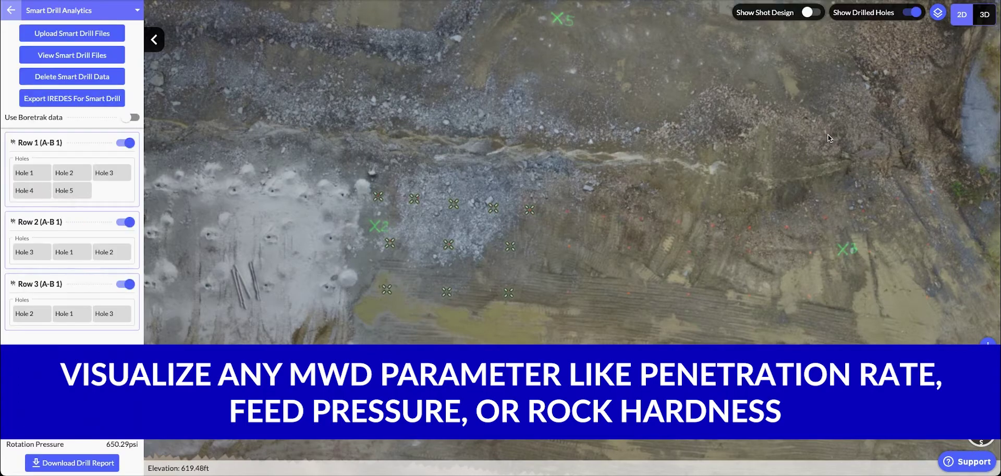
Show the drilled holes in 3D coloured by penetration rate, then return to 2D.
{"action": "left_click", "coordinate": [985, 14]}
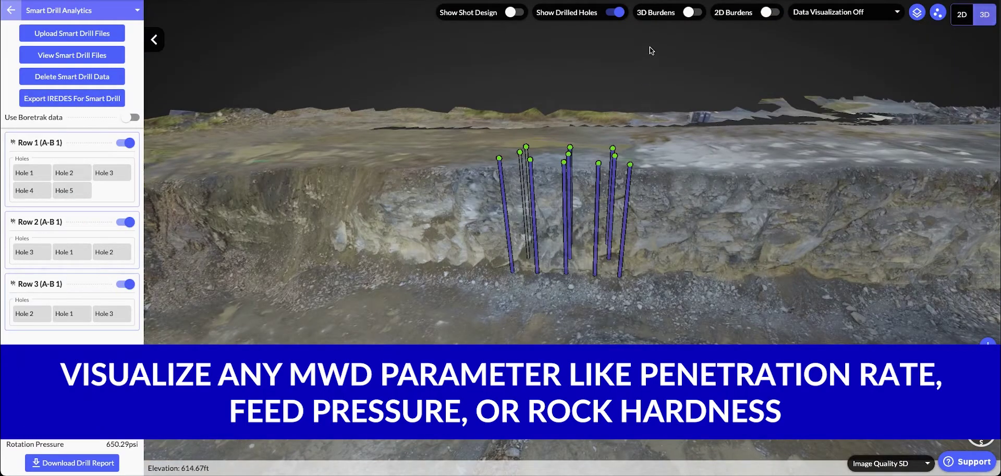
{"action": "left_click", "coordinate": [834, 13]}
{"action": "left_click", "coordinate": [842, 35]}
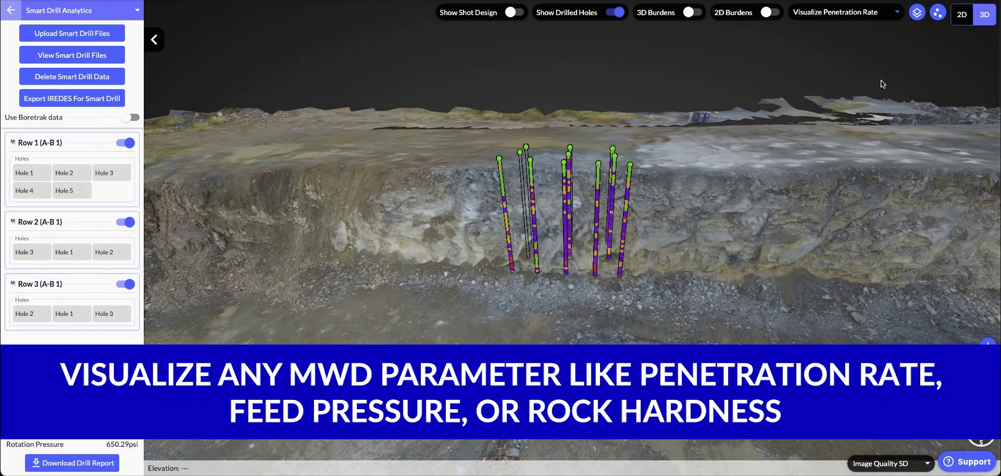
{"action": "left_click", "coordinate": [963, 14]}
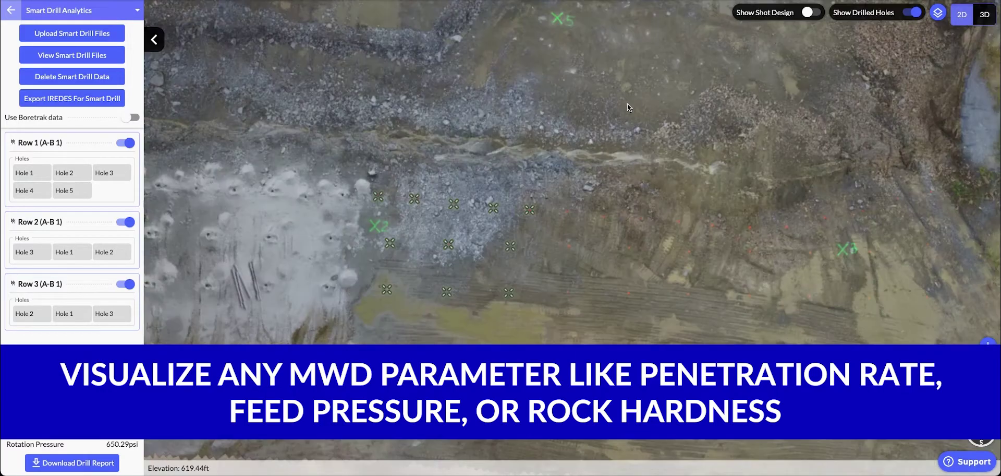
Start the Loading Design quick setup with a 10 ft stemming length.
{"action": "left_click", "coordinate": [10, 7]}
{"action": "mouse_move", "coordinate": [53, 224]}
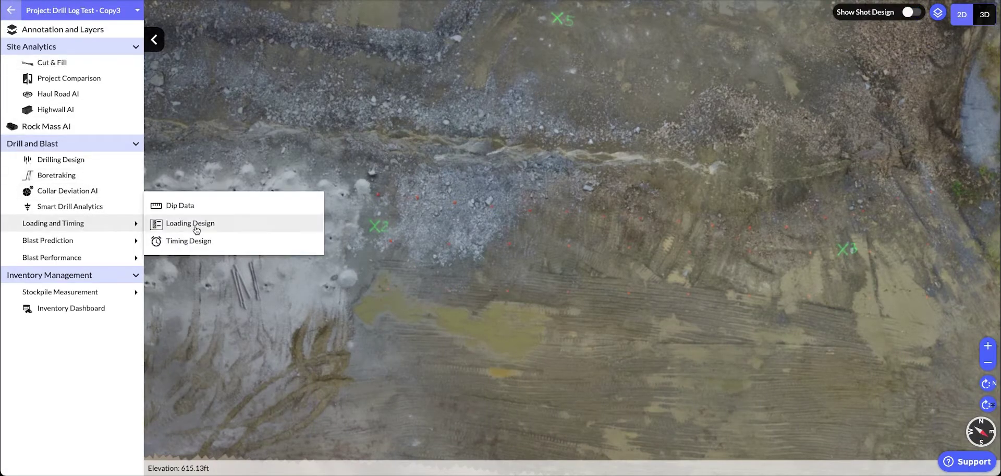
{"action": "left_click", "coordinate": [196, 230]}
{"action": "left_click", "coordinate": [514, 199]}
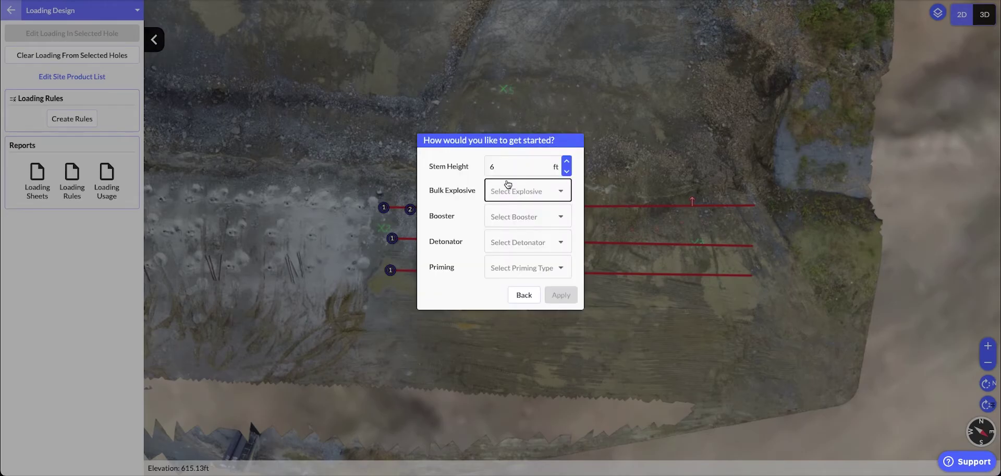
{"action": "type", "text": "10"}
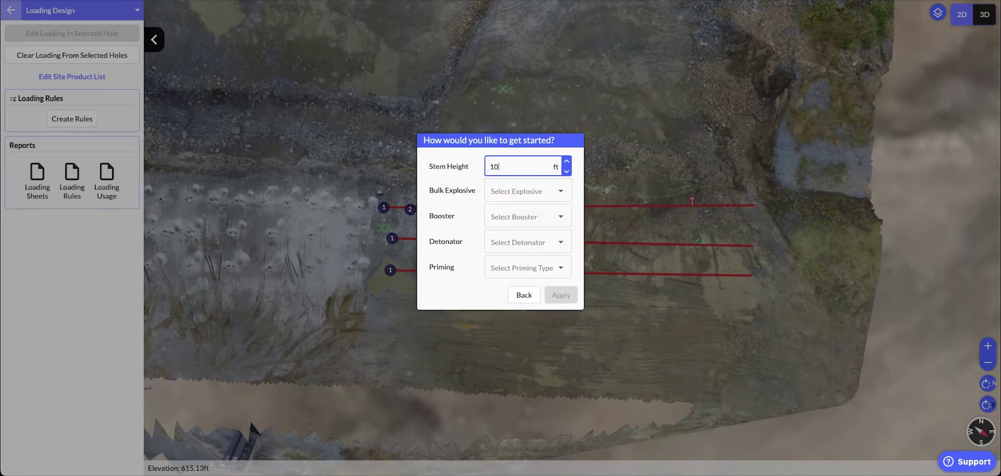
Choose ANFO (Dynomix Poured) as bulk explosive and a Trojan NB 350g booster.
{"action": "left_click", "coordinate": [525, 190]}
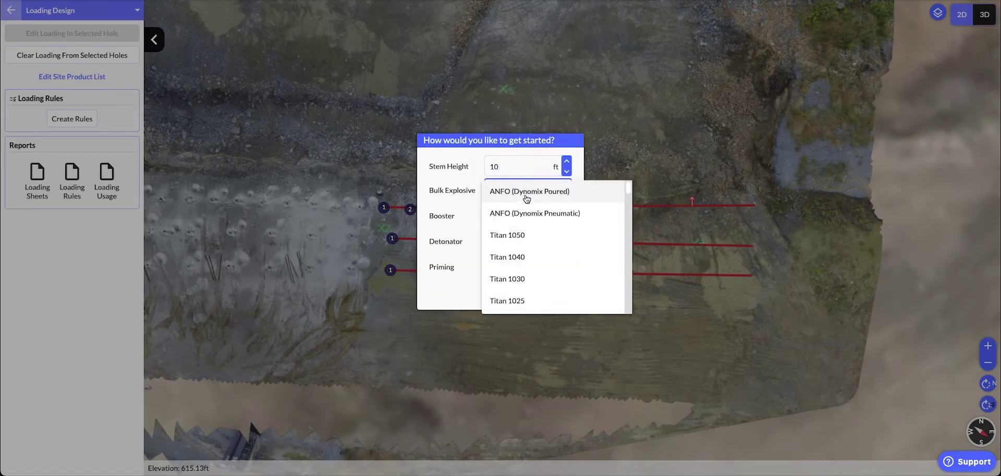
{"action": "left_click", "coordinate": [526, 191]}
{"action": "left_click", "coordinate": [517, 216]}
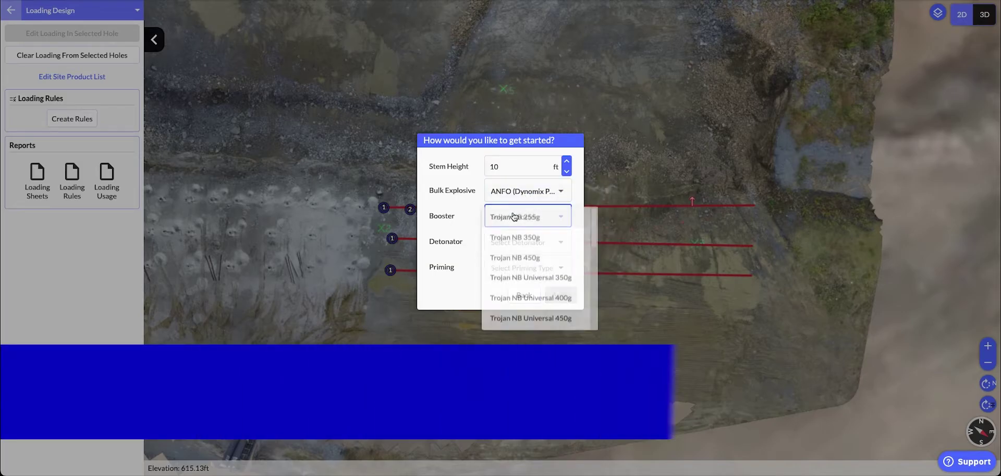
{"action": "left_click", "coordinate": [527, 249]}
Use a Nonel MS 1.1B detonator with single priming, apply to all holes, and close the results.
{"action": "left_click", "coordinate": [525, 243]}
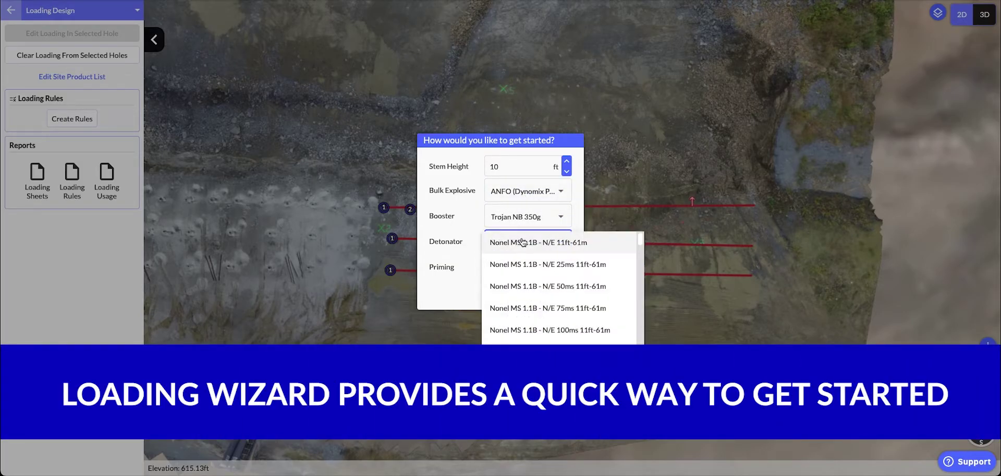
{"action": "scroll", "coordinate": [517, 294], "scroll_direction": "down", "scroll_amount": 2}
{"action": "scroll", "coordinate": [519, 297], "scroll_direction": "down", "scroll_amount": 2}
{"action": "scroll", "coordinate": [519, 300], "scroll_direction": "down", "scroll_amount": 2}
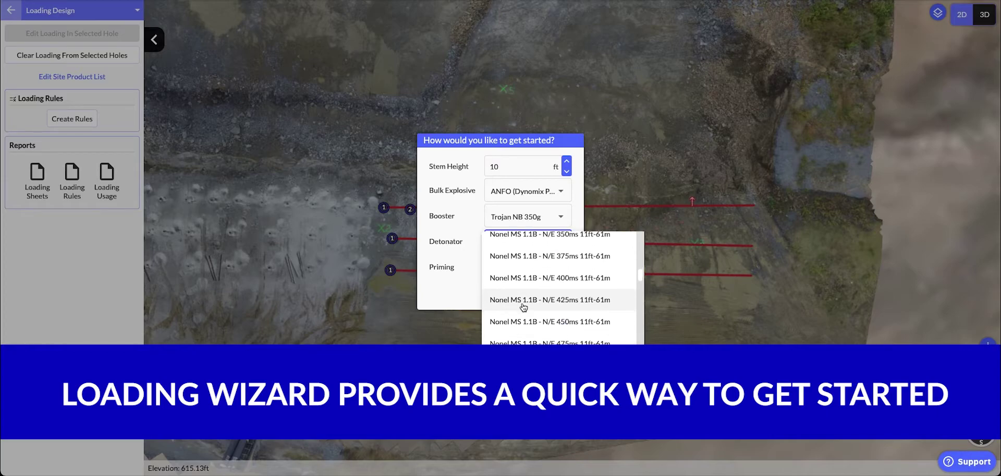
{"action": "scroll", "coordinate": [520, 306], "scroll_direction": "down", "scroll_amount": 2}
{"action": "left_click", "coordinate": [523, 275]}
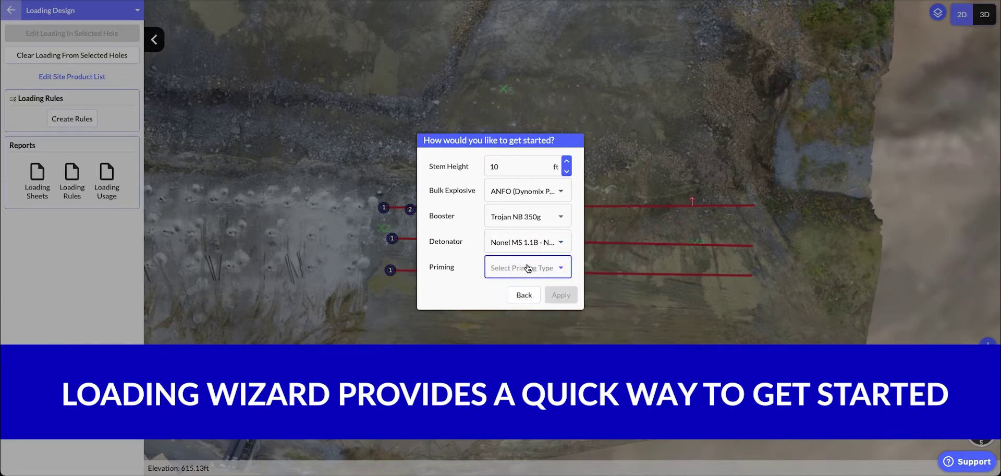
{"action": "left_click", "coordinate": [530, 268]}
{"action": "left_click", "coordinate": [562, 294]}
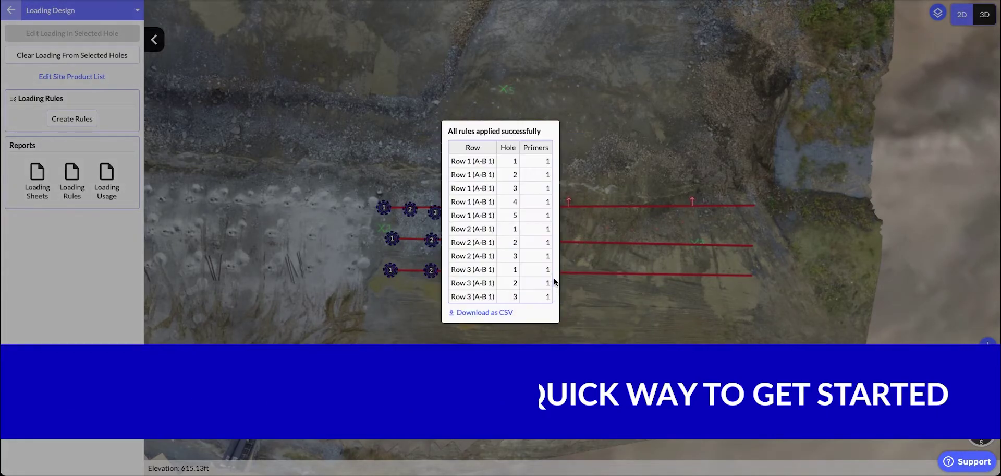
{"action": "left_click", "coordinate": [601, 151]}
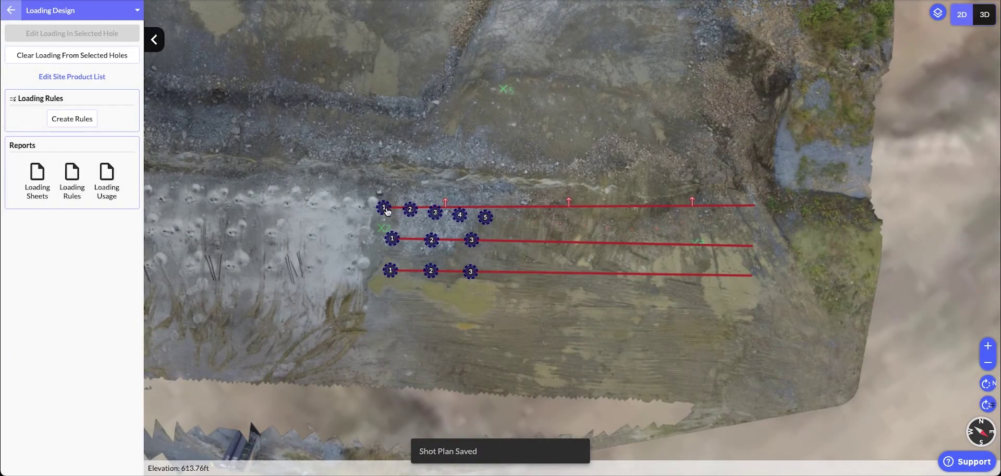
Open Row 1 Hole 1's decks, display the burden chart, and set the threshold to 15 ft.
{"action": "double_click", "coordinate": [386, 210]}
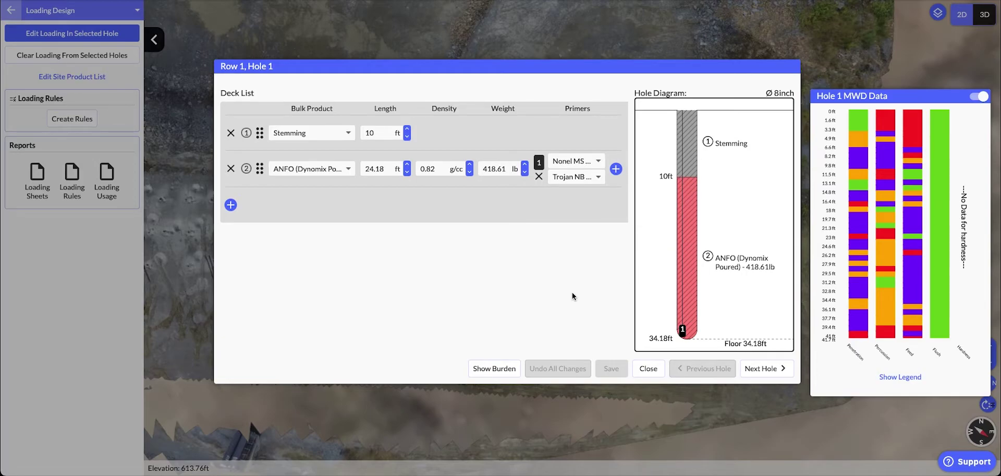
{"action": "left_click", "coordinate": [495, 368]}
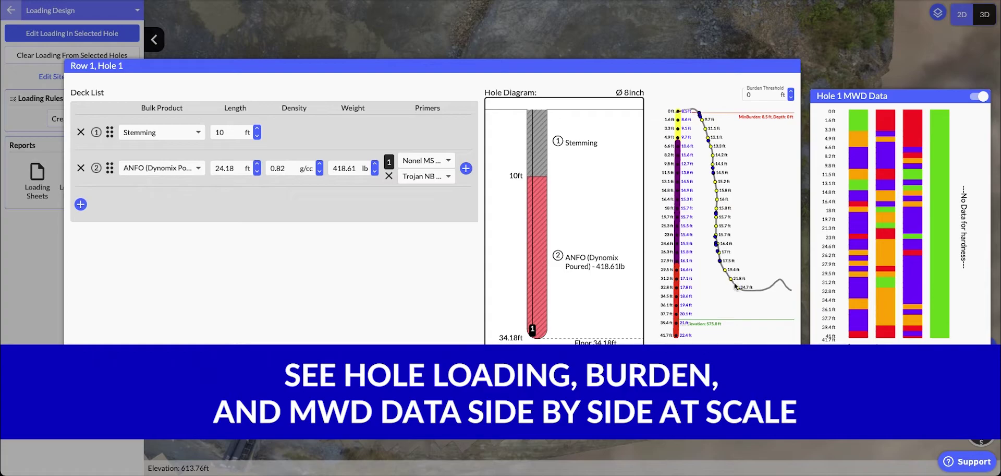
{"action": "left_click", "coordinate": [749, 94]}
{"action": "type", "text": "15"}
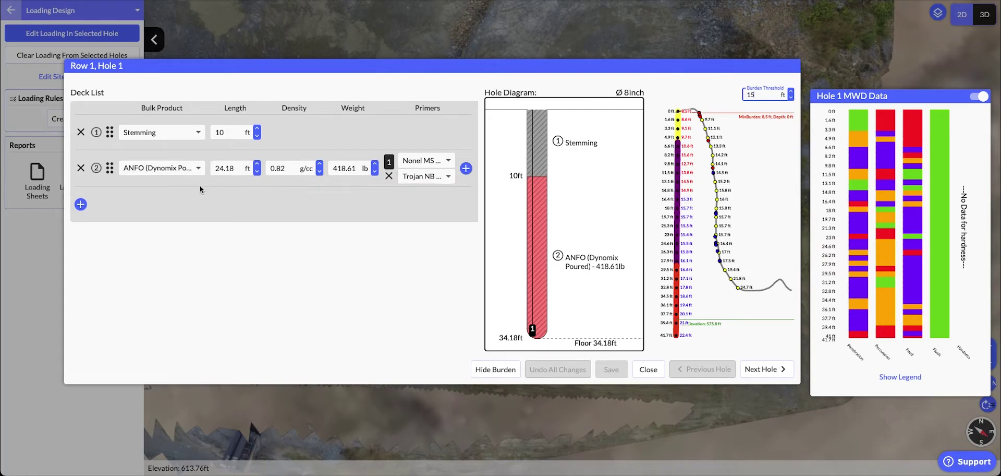
Add a 2 ft stemming deck and a 3 ft ANFO deck, and make the top stemming 15 ft.
{"action": "left_click", "coordinate": [81, 204]}
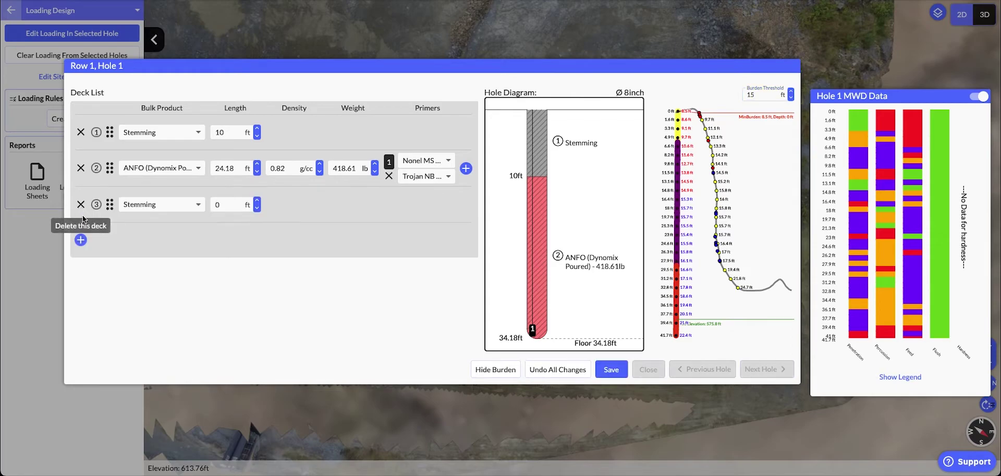
{"action": "left_click", "coordinate": [81, 240]}
{"action": "left_click", "coordinate": [160, 239]}
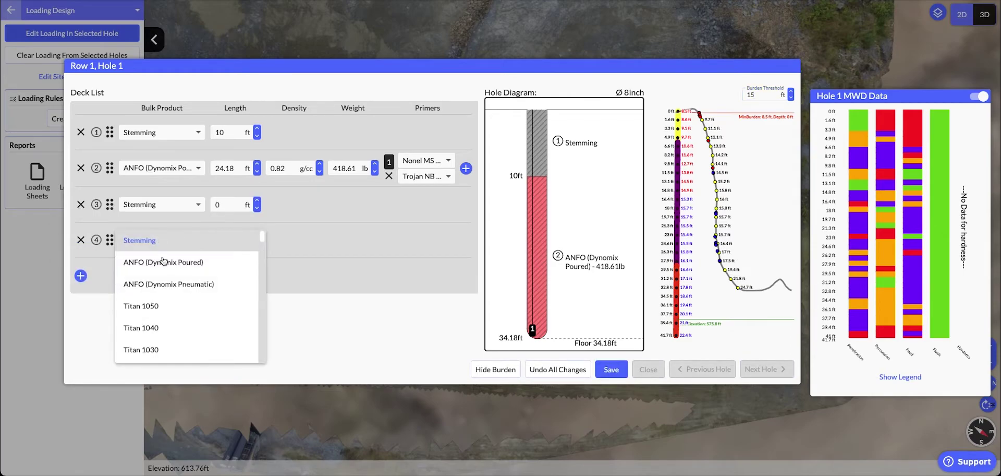
{"action": "left_click", "coordinate": [168, 259]}
{"action": "left_click", "coordinate": [257, 202]}
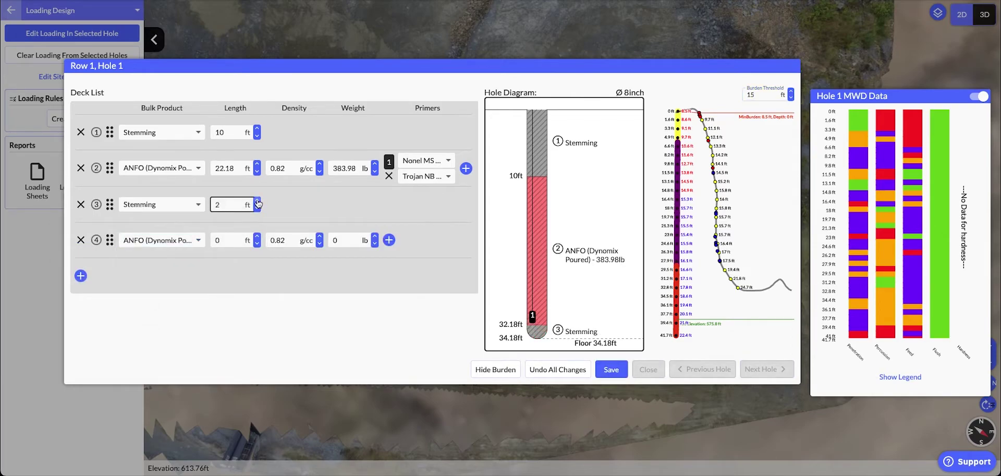
{"action": "left_click", "coordinate": [257, 201]}
{"action": "left_click", "coordinate": [257, 202]}
{"action": "double_click", "coordinate": [224, 240]}
{"action": "type", "text": "3"}
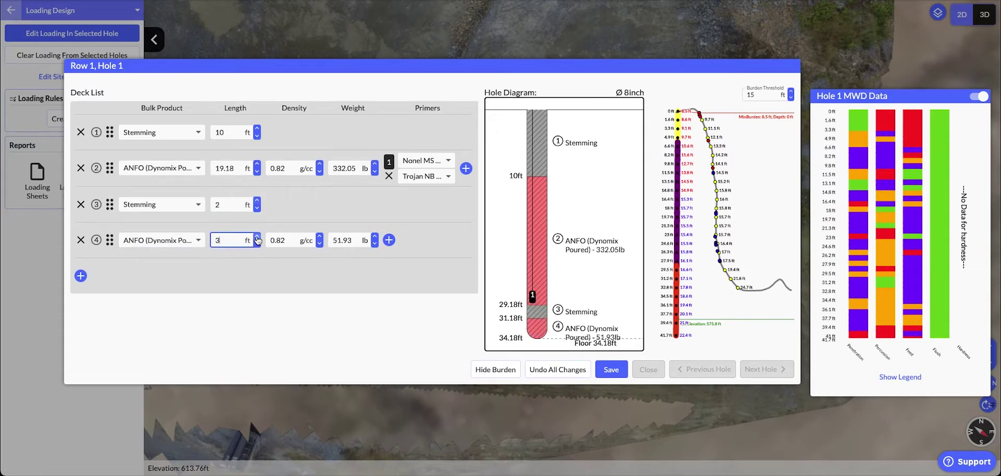
{"action": "left_click", "coordinate": [258, 129]}
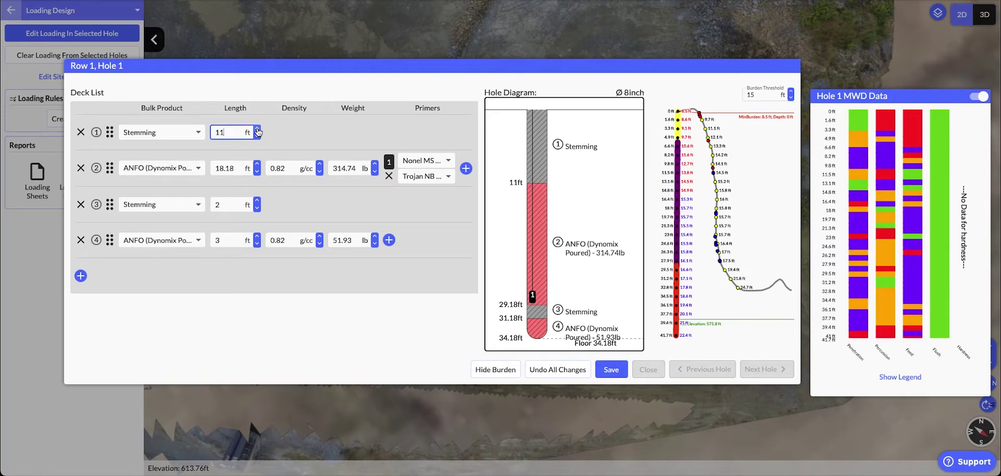
{"action": "left_click", "coordinate": [257, 129]}
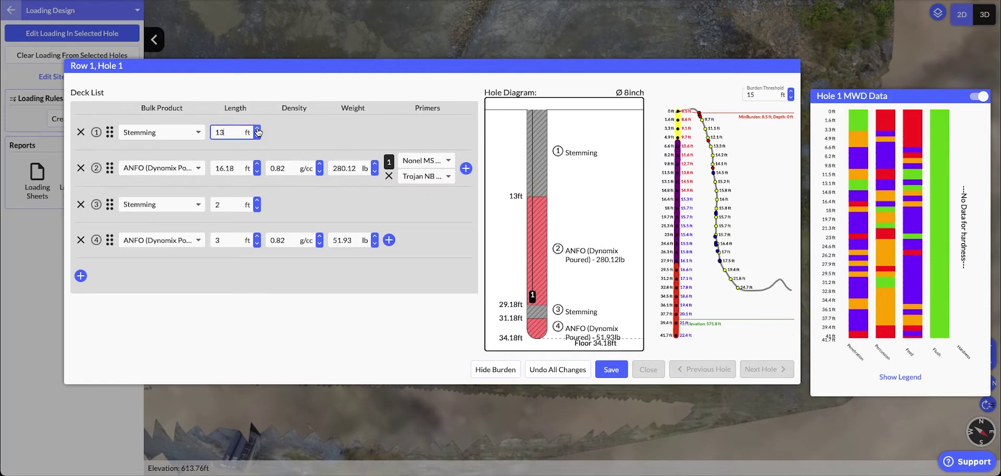
{"action": "left_click", "coordinate": [257, 129]}
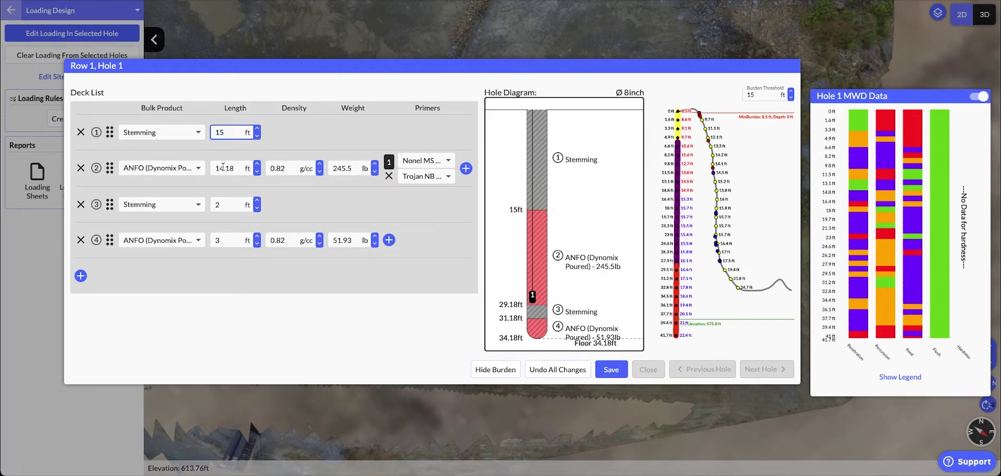
Set deck 2 to Blastex Plus 65mm x 400mm, then save and close the hole.
{"action": "left_click", "coordinate": [185, 168]}
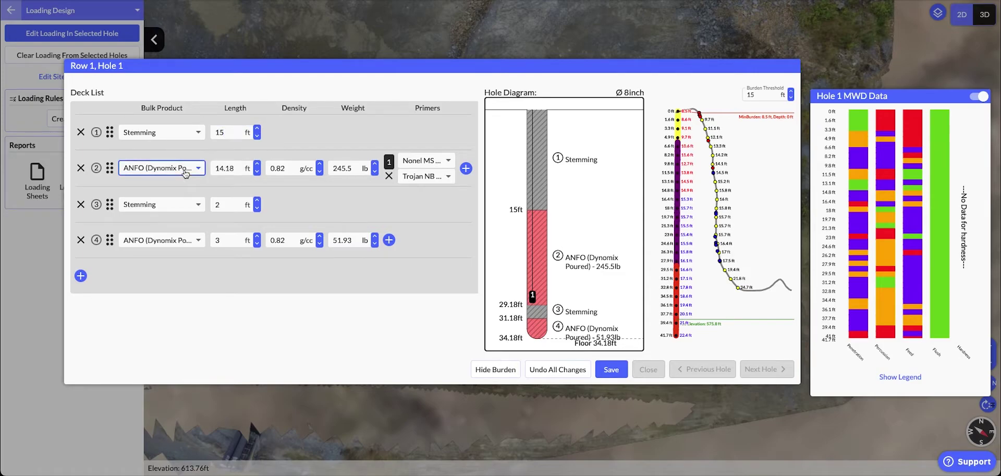
{"action": "scroll", "coordinate": [193, 224], "scroll_direction": "down", "scroll_amount": 3}
{"action": "scroll", "coordinate": [193, 227], "scroll_direction": "down", "scroll_amount": 2}
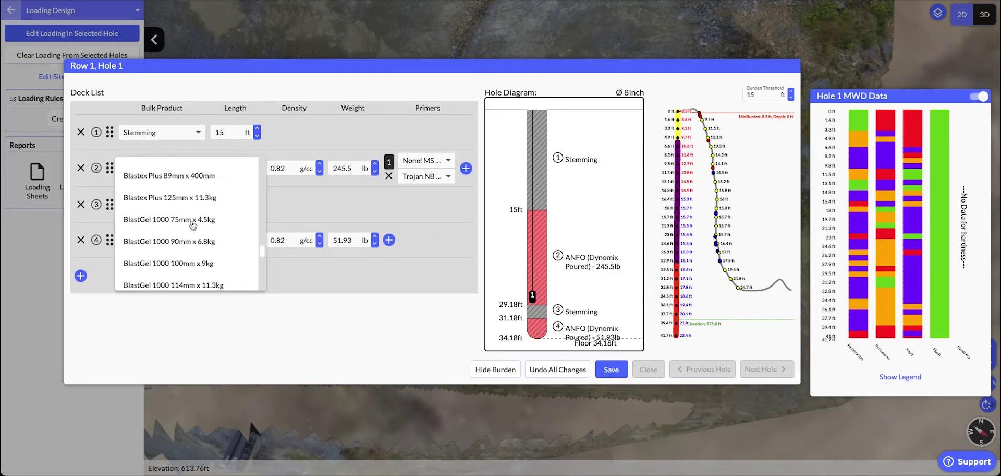
{"action": "scroll", "coordinate": [192, 227], "scroll_direction": "down", "scroll_amount": 2}
{"action": "scroll", "coordinate": [194, 214], "scroll_direction": "down", "scroll_amount": 1}
{"action": "left_click", "coordinate": [195, 181]}
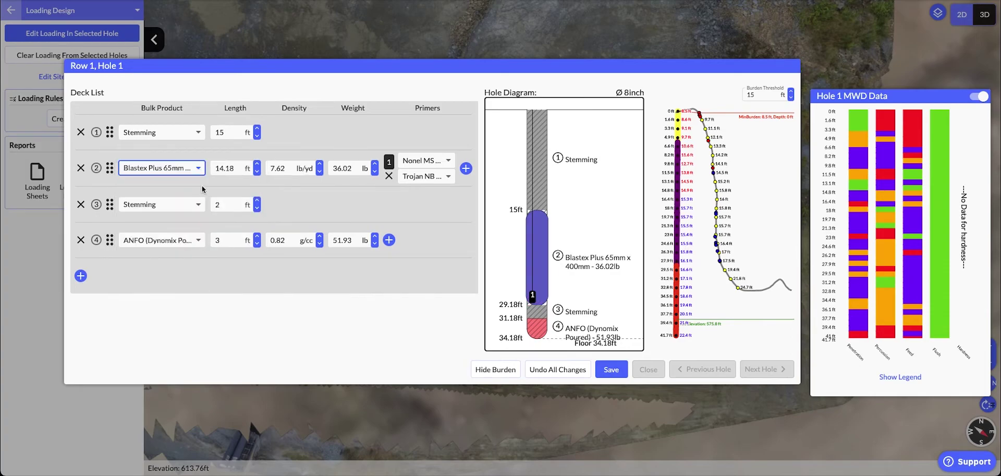
{"action": "left_click", "coordinate": [612, 367]}
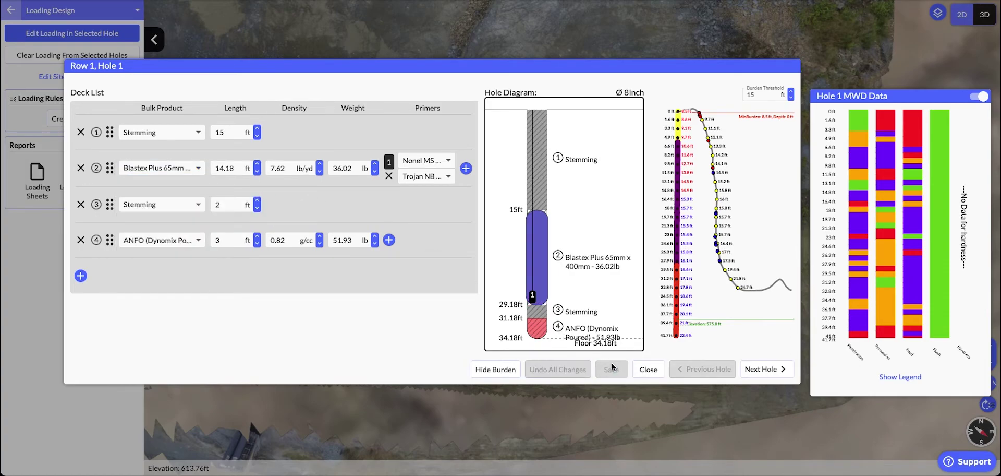
{"action": "left_click", "coordinate": [645, 369]}
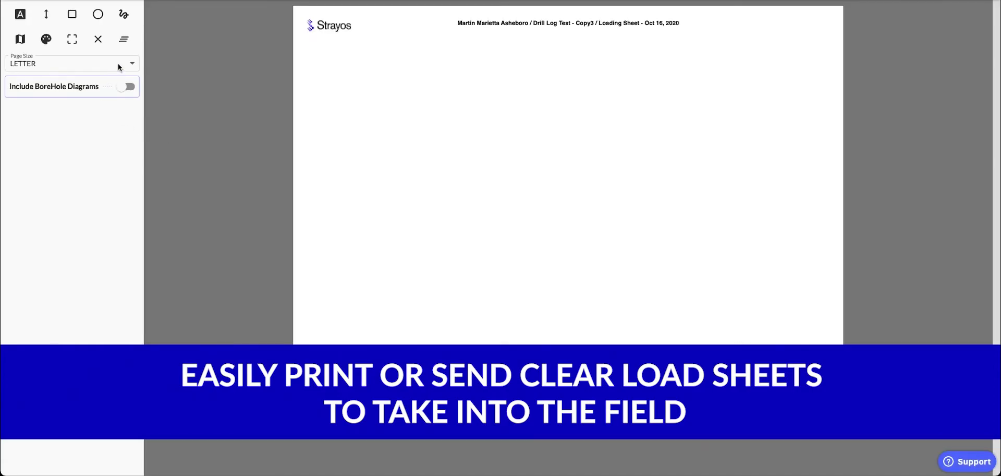
Set the loading sheet page size to SRA3.
{"action": "left_click", "coordinate": [119, 67]}
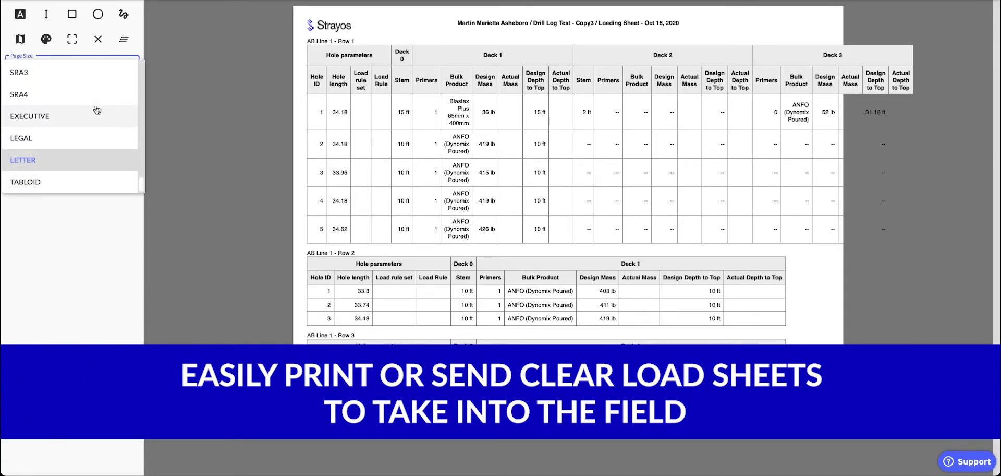
{"action": "scroll", "coordinate": [92, 107], "scroll_direction": "up", "scroll_amount": 1}
{"action": "left_click", "coordinate": [71, 98]}
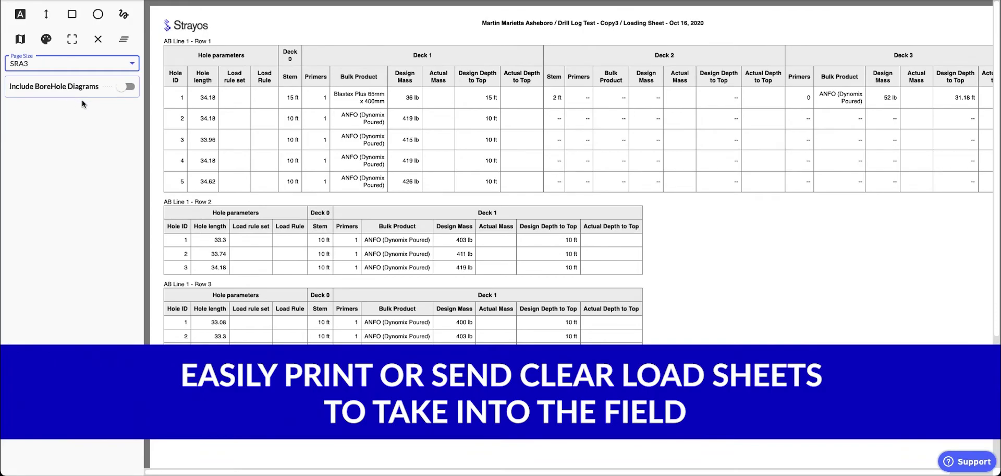
Include borehole diagrams, selecting AB Line 1 > Row 1 > Hole 1.
{"action": "left_click", "coordinate": [126, 86]}
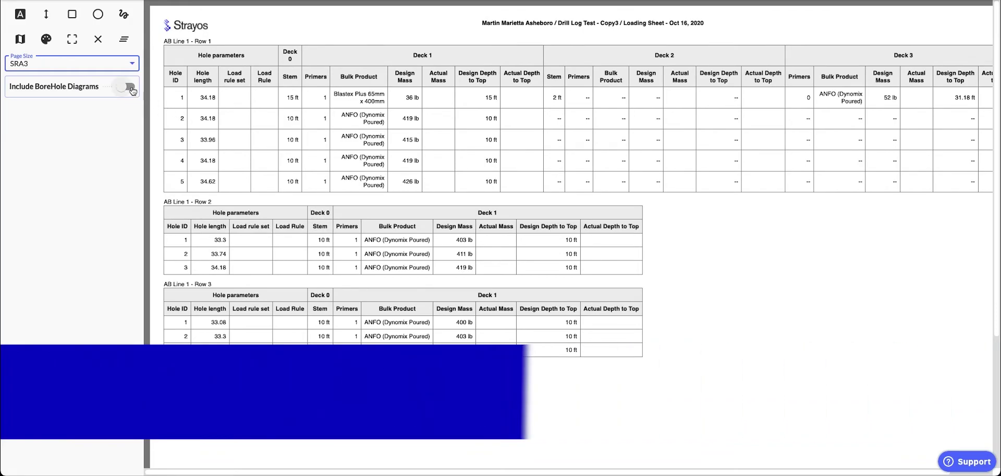
{"action": "left_click", "coordinate": [29, 105]}
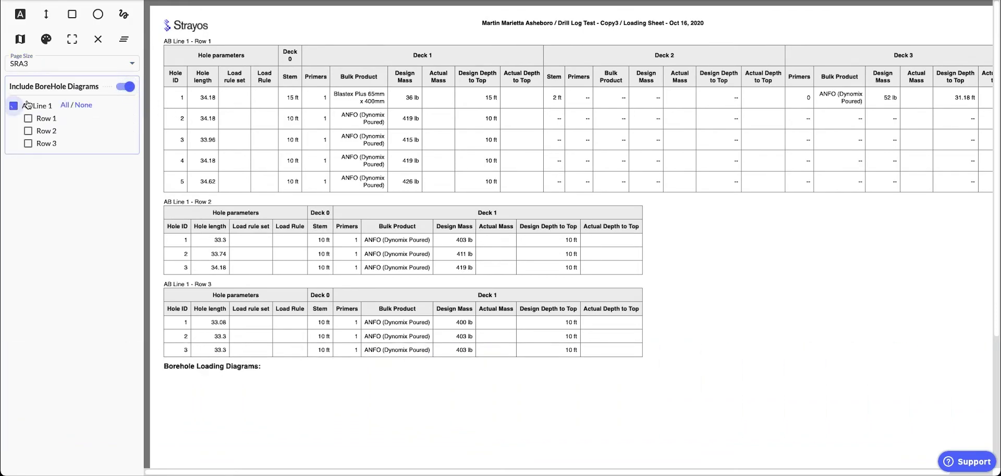
{"action": "left_click", "coordinate": [39, 119]}
{"action": "left_click", "coordinate": [44, 130]}
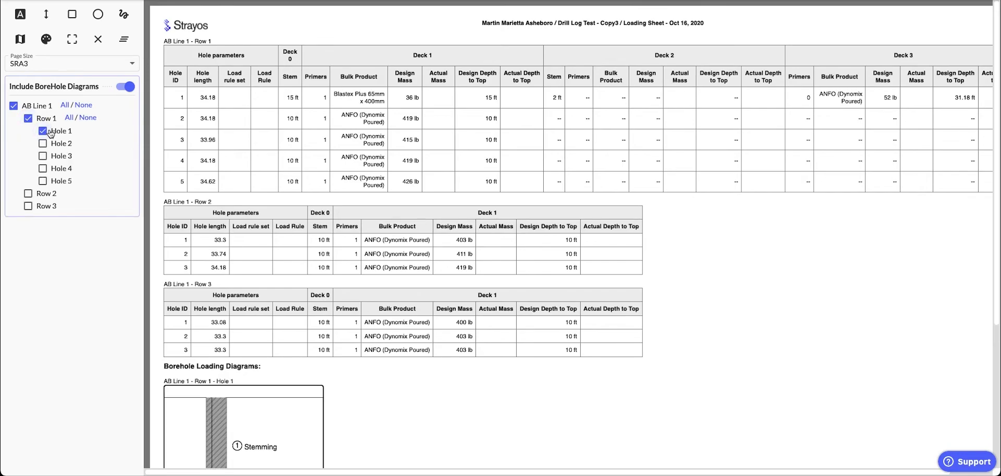
{"action": "scroll", "coordinate": [219, 244], "scroll_direction": "down", "scroll_amount": 4}
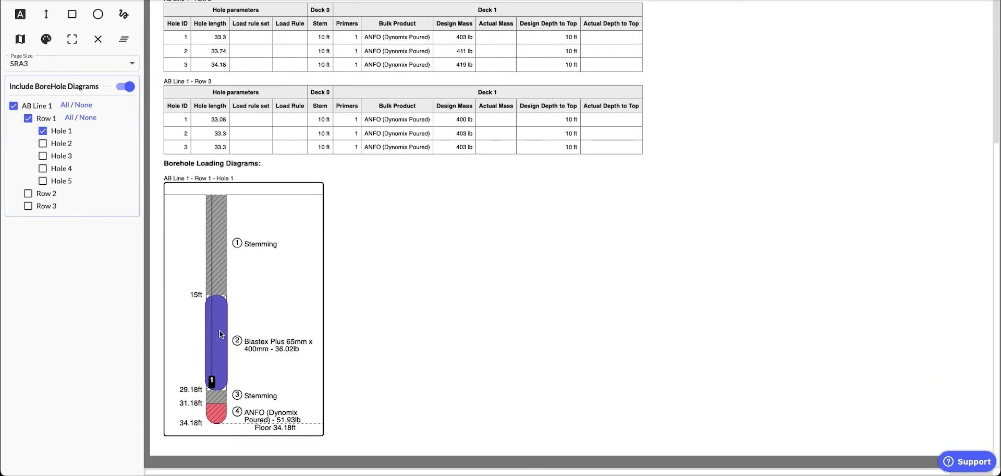